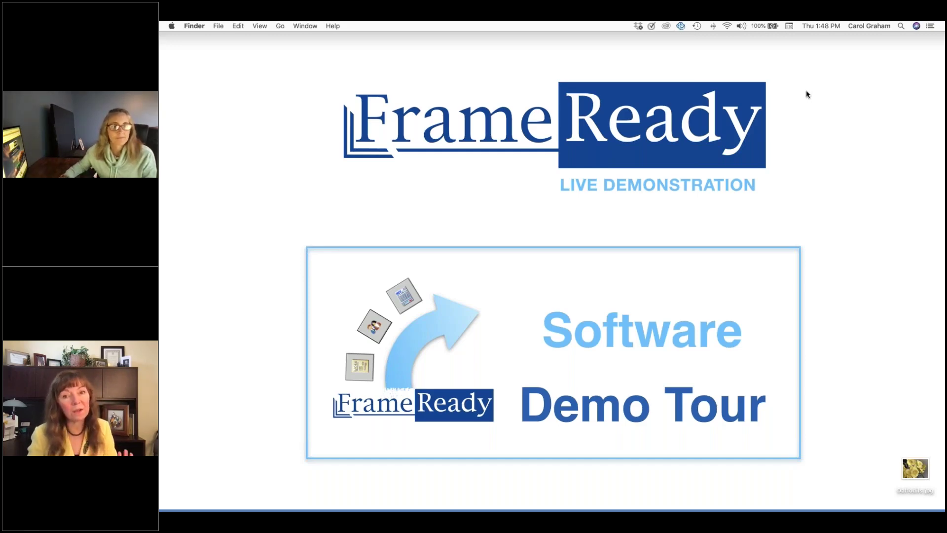
Launch FileMaker Pro Advanced from the Dock to bring up FrameReady's Main Menu
{"action": "mouse_move", "coordinate": [443, 500]}
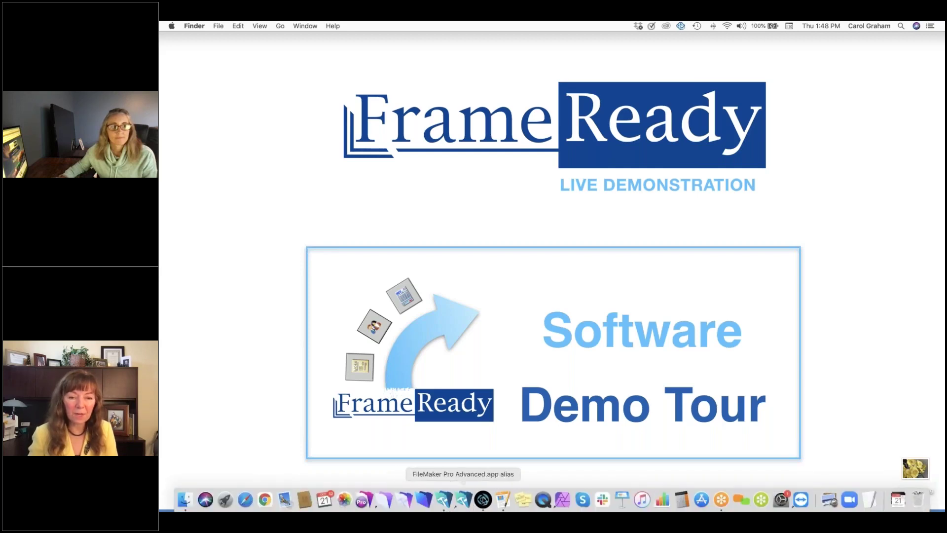
{"action": "left_click", "coordinate": [484, 501]}
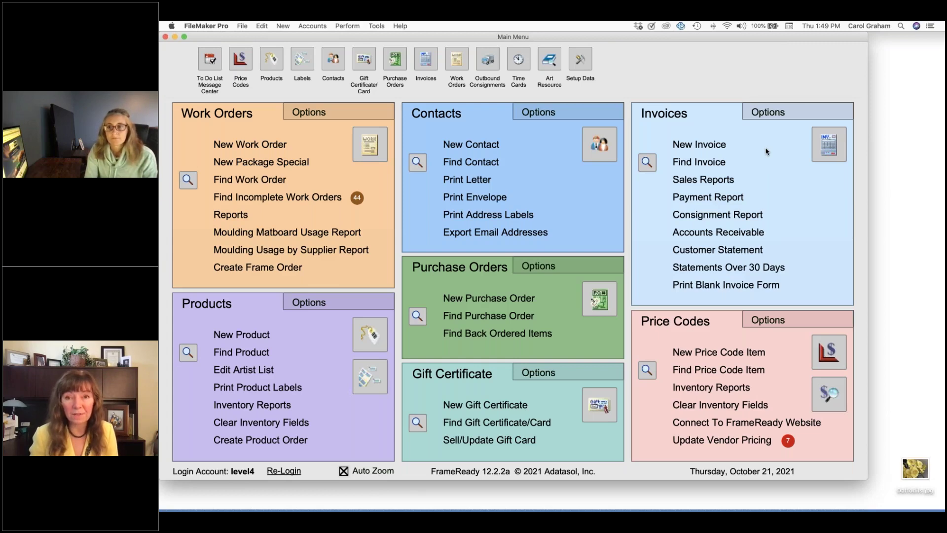
Tour the Invoices, Work Orders, Contacts and Products layouts, ending on the book 'Perfect!' record
{"action": "left_click", "coordinate": [832, 150]}
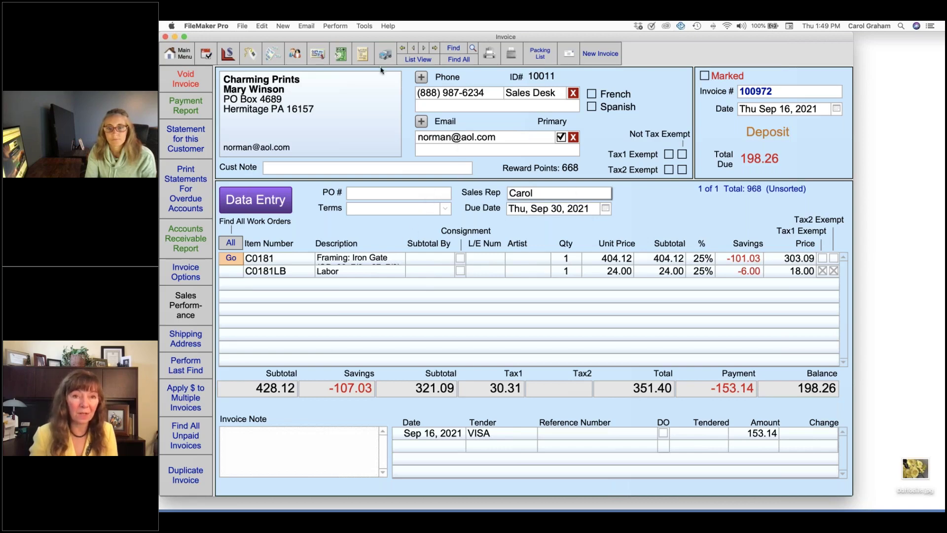
{"action": "left_click", "coordinate": [180, 55]}
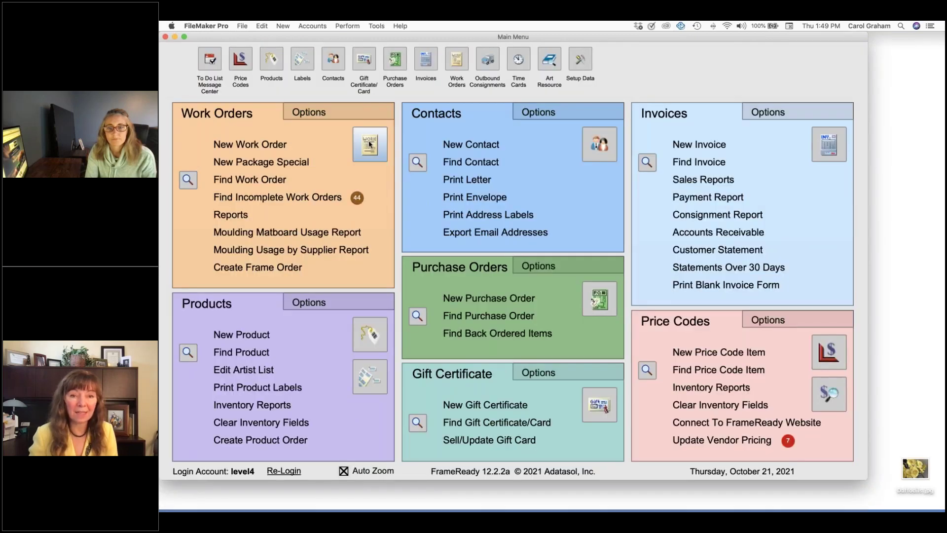
{"action": "left_click", "coordinate": [366, 147]}
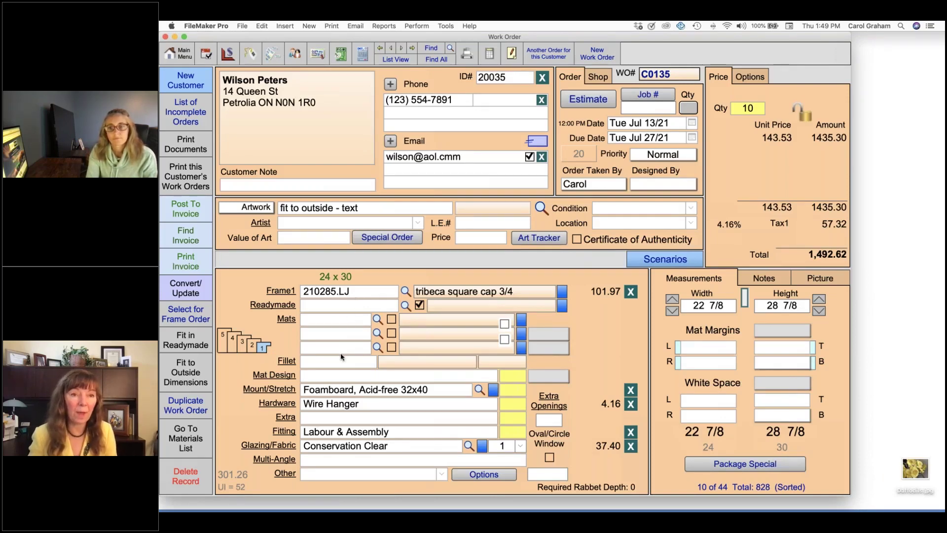
{"action": "left_click", "coordinate": [287, 53]}
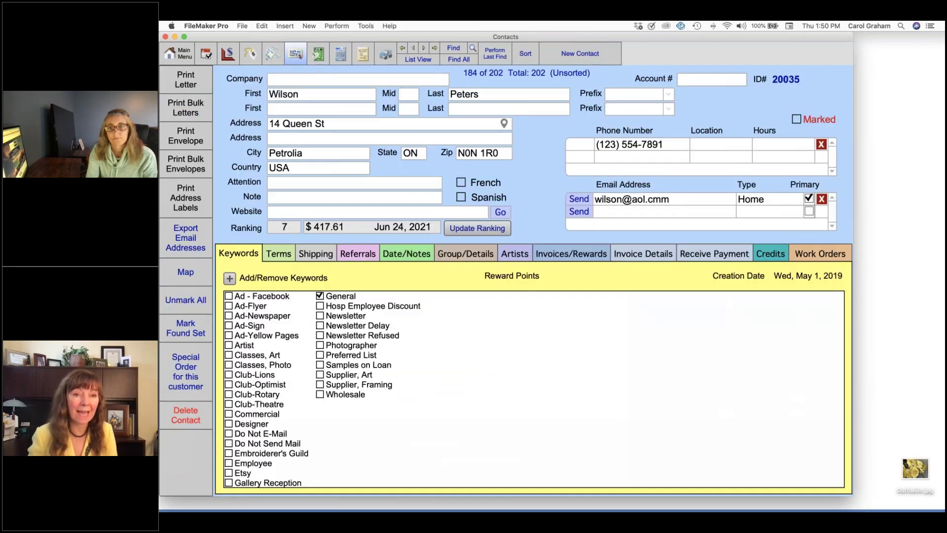
{"action": "left_click", "coordinate": [251, 53]}
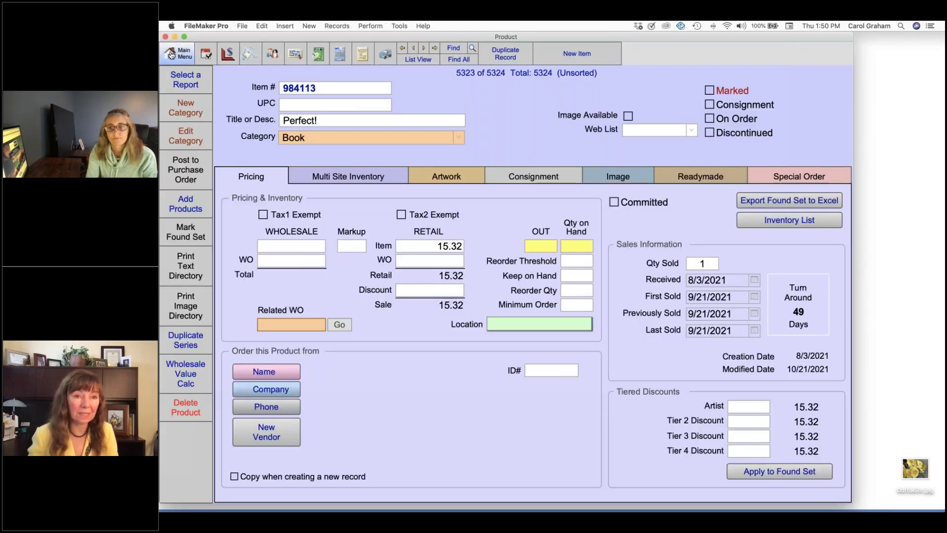
Go back from the product record to the Main Menu
{"action": "left_click", "coordinate": [171, 54]}
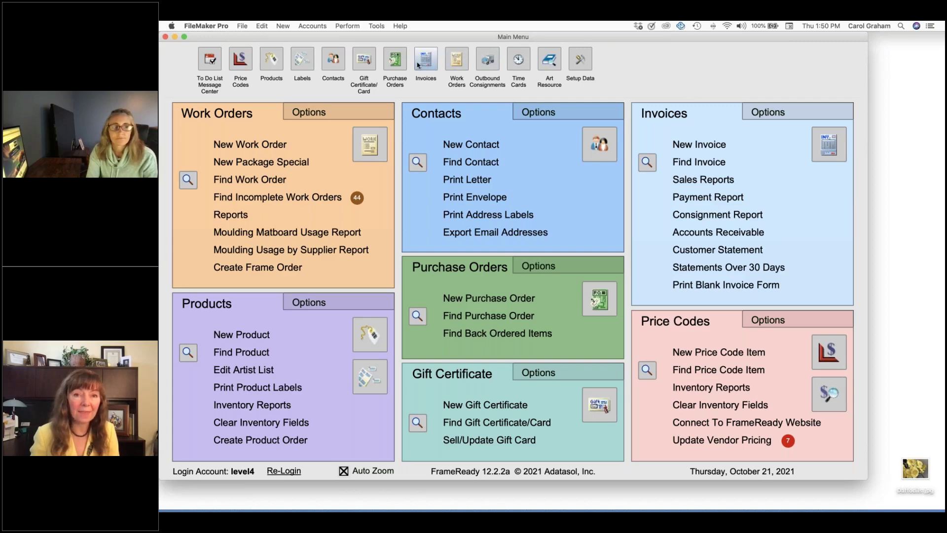
{"action": "left_click", "coordinate": [331, 60]}
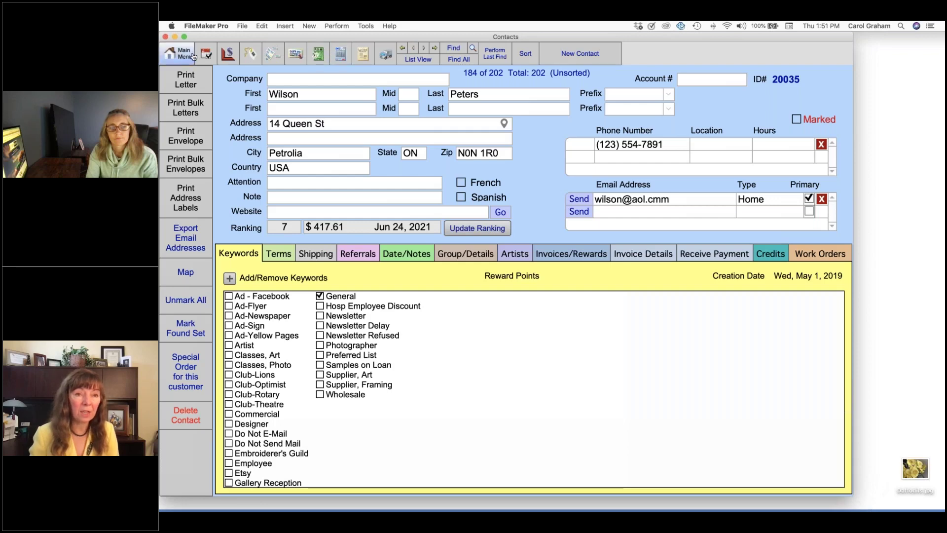
{"action": "left_click", "coordinate": [363, 55]}
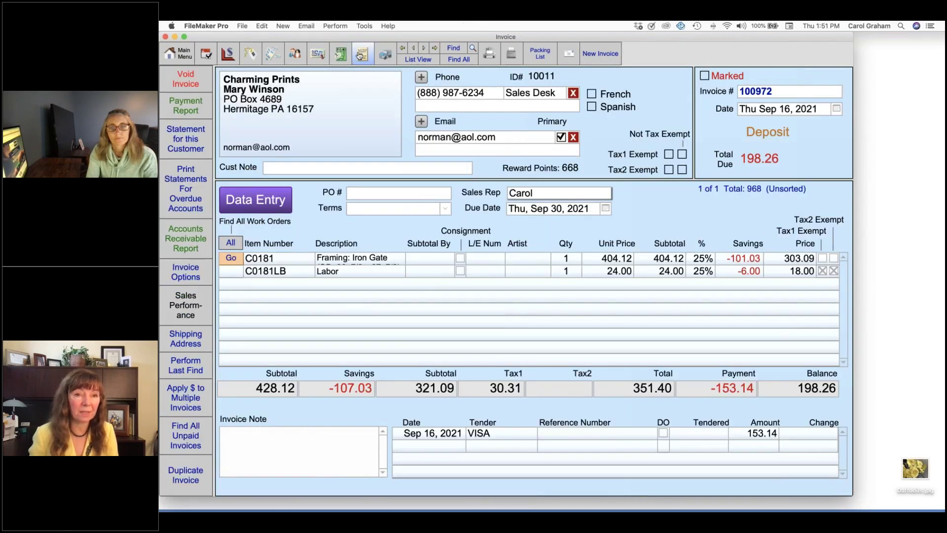
{"action": "left_click", "coordinate": [249, 55]}
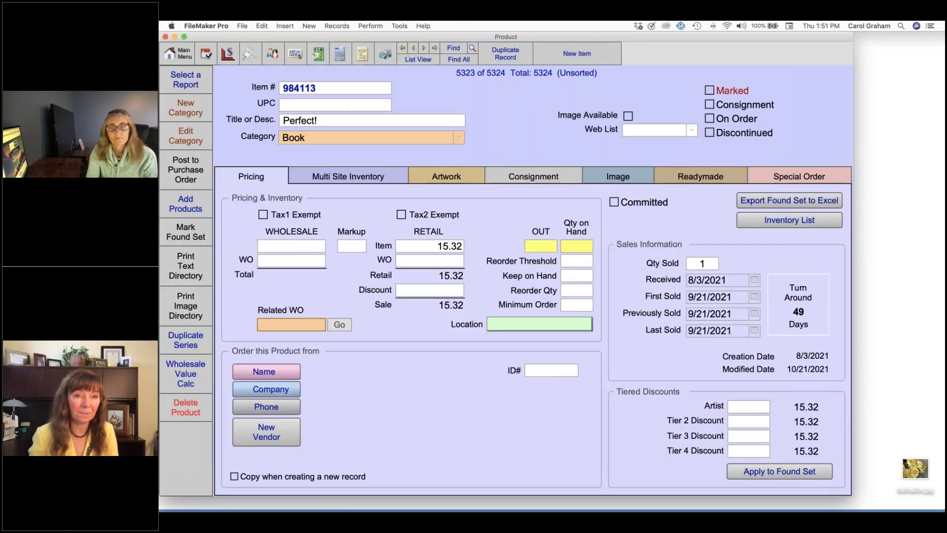
{"action": "left_click", "coordinate": [181, 54]}
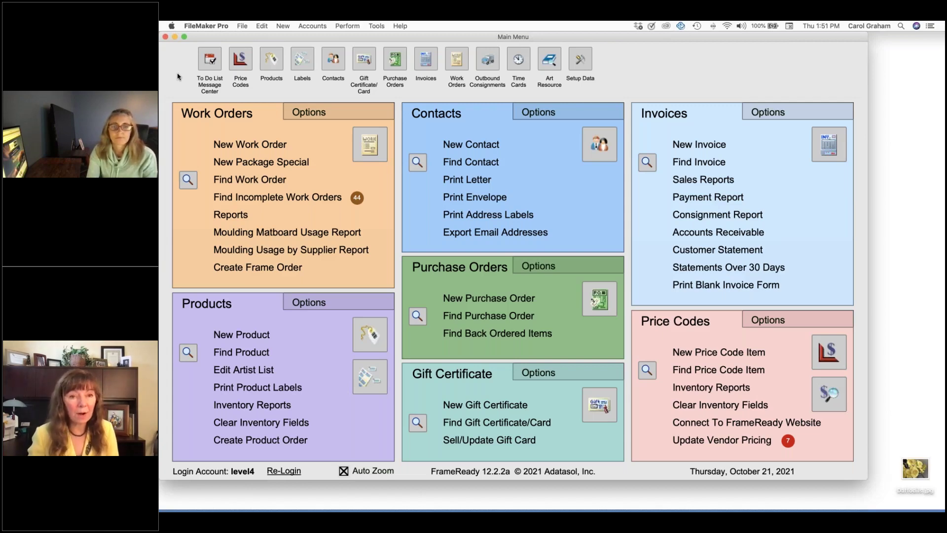
Open Work Orders, switch to the Invoice layout and list invoices in List View
{"action": "left_click", "coordinate": [372, 146]}
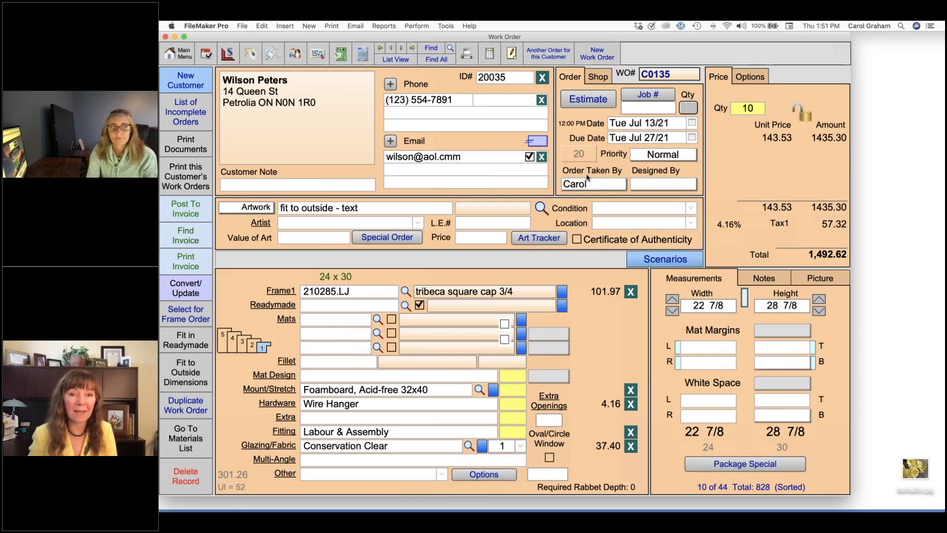
{"action": "left_click", "coordinate": [406, 59]}
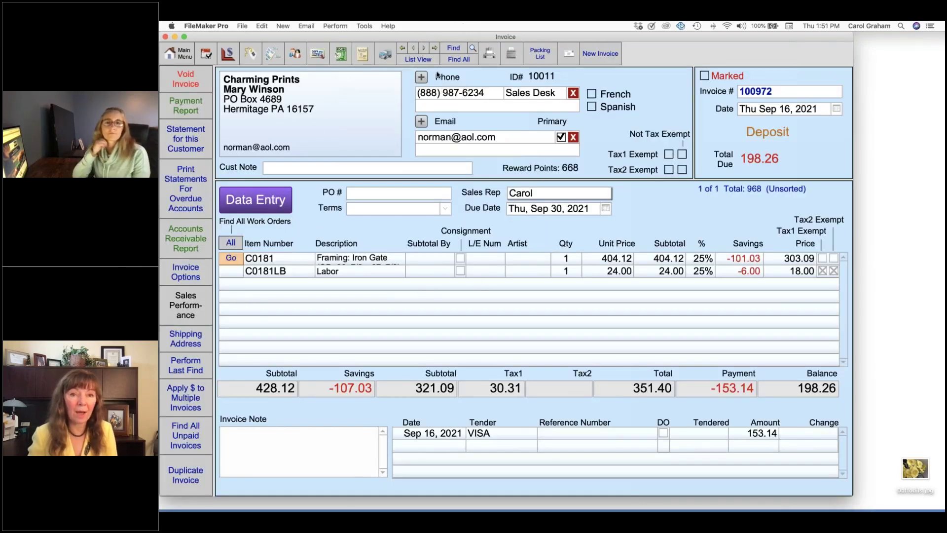
{"action": "left_click", "coordinate": [426, 59]}
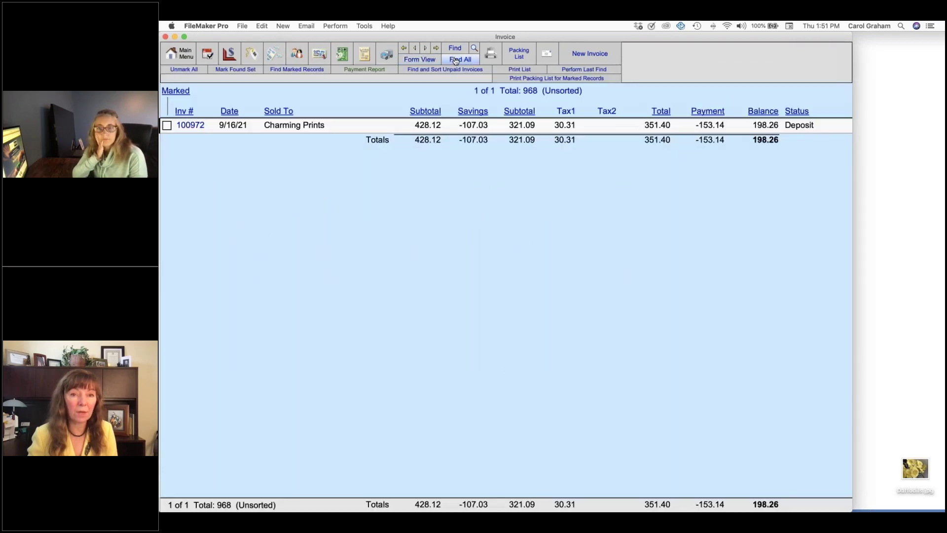
Show all invoices, open invoice 100959 as a form, then go back to the Main Menu
{"action": "left_click", "coordinate": [455, 60]}
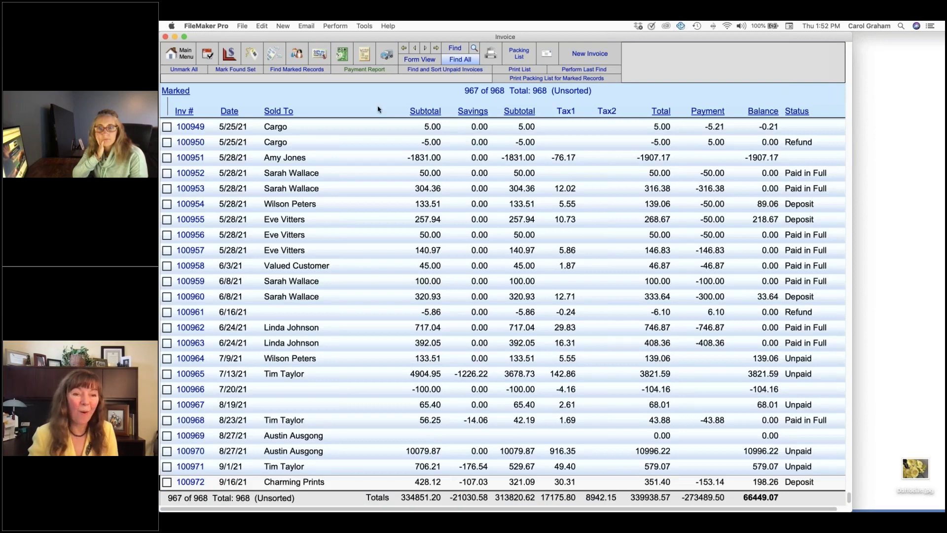
{"action": "left_click", "coordinate": [318, 281]}
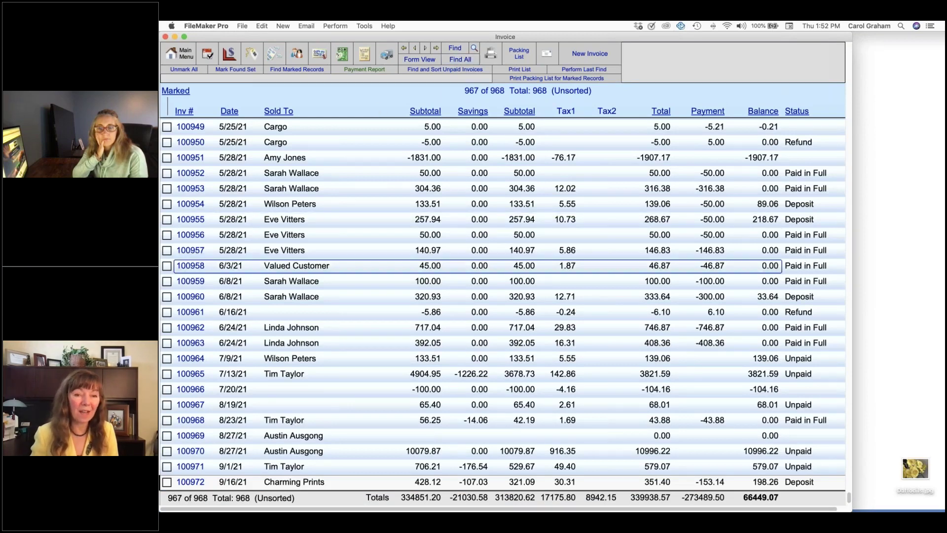
{"action": "left_click", "coordinate": [318, 281]}
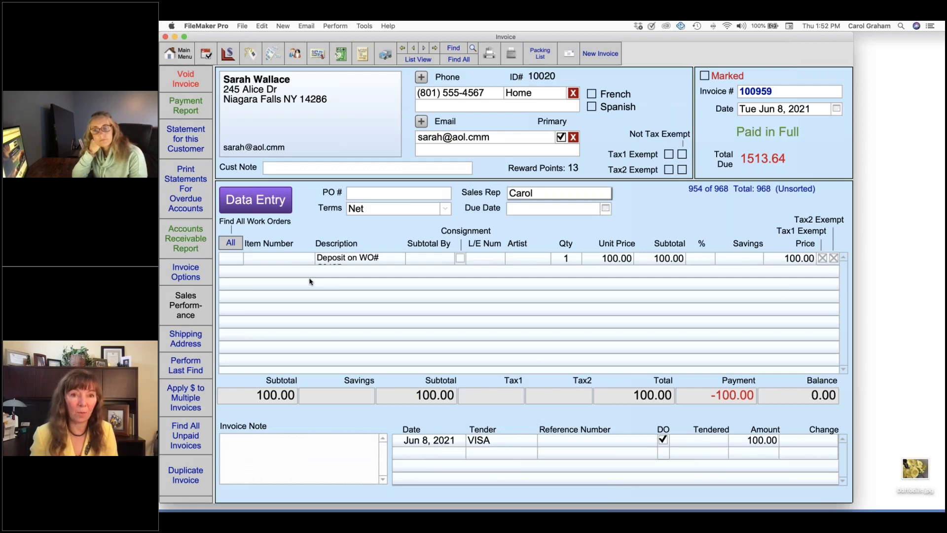
{"action": "left_click", "coordinate": [178, 53]}
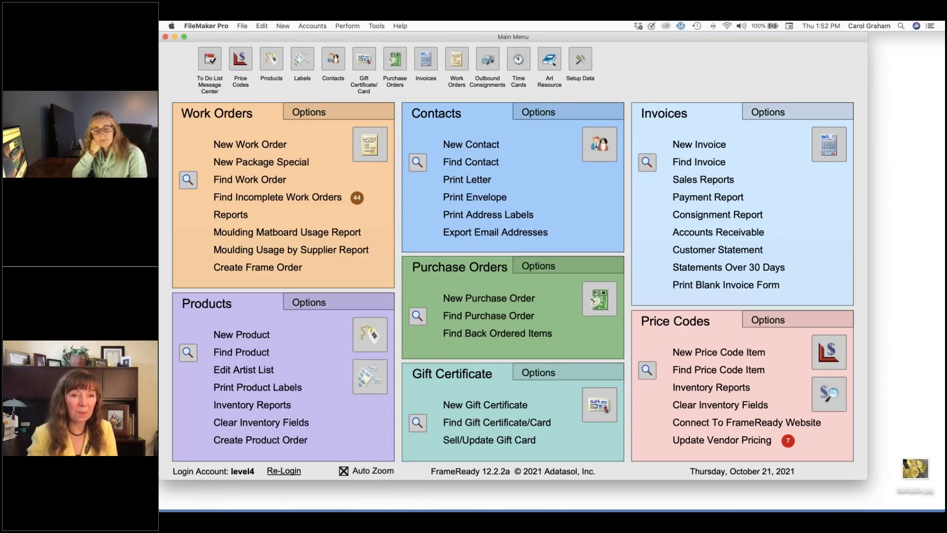
{"action": "left_click", "coordinate": [371, 145]}
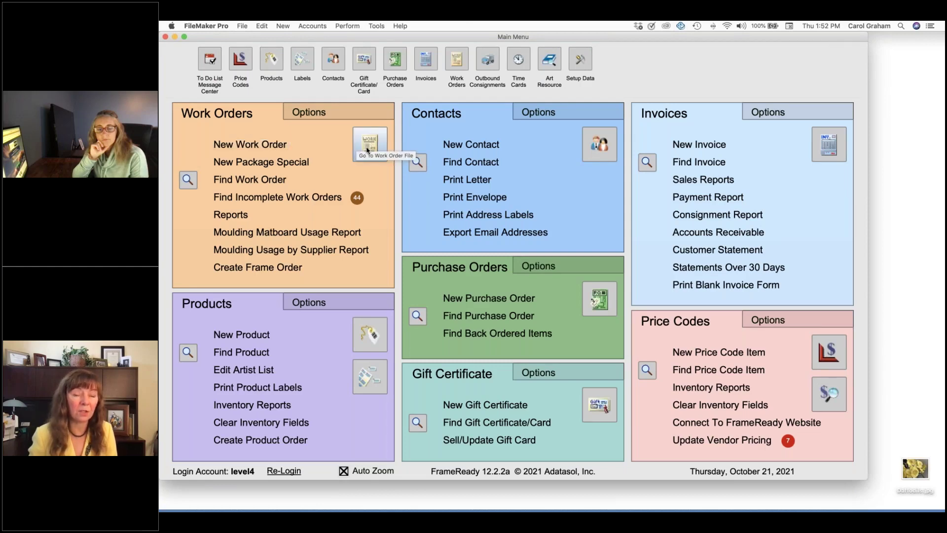
Start a new work order, set horizontal orientation and enter artwork 16 wide by 20 high
{"action": "left_click", "coordinate": [265, 146]}
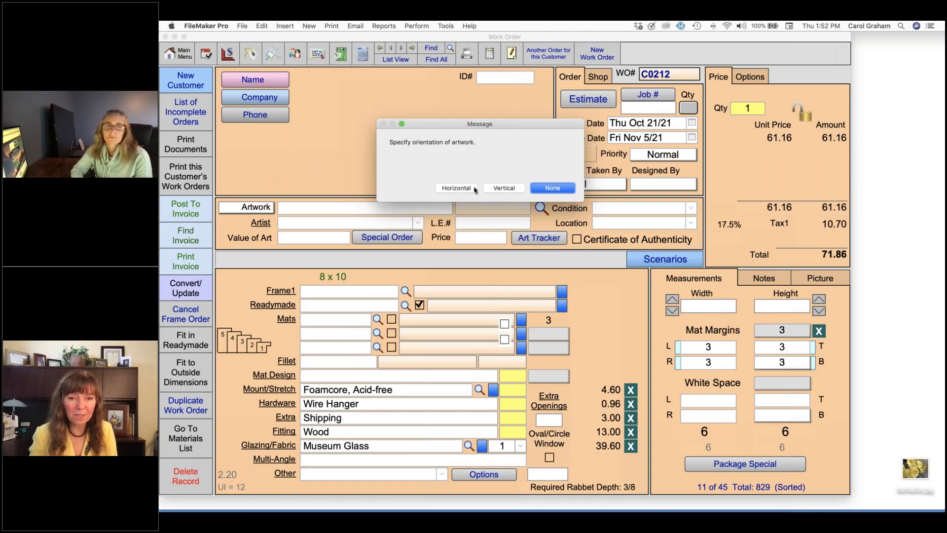
{"action": "left_click", "coordinate": [462, 189]}
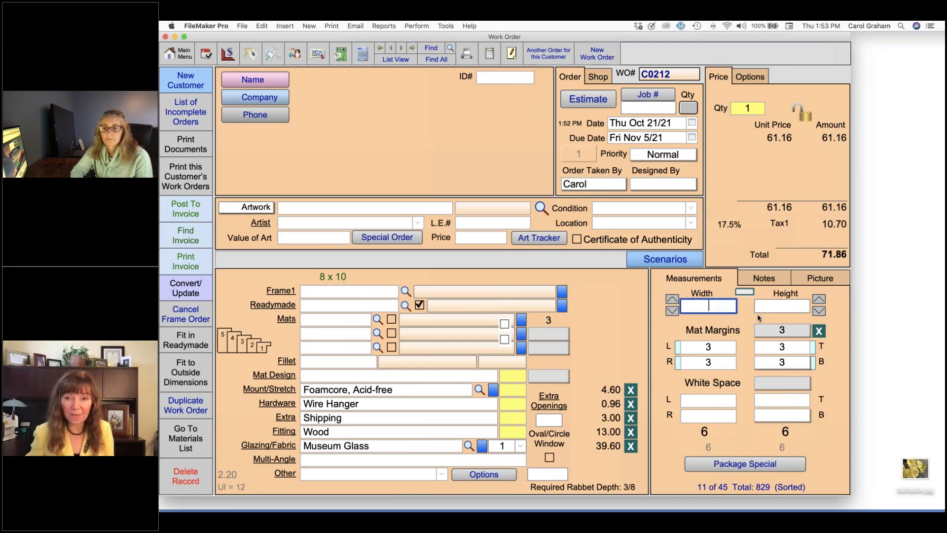
{"action": "type", "text": "16"}
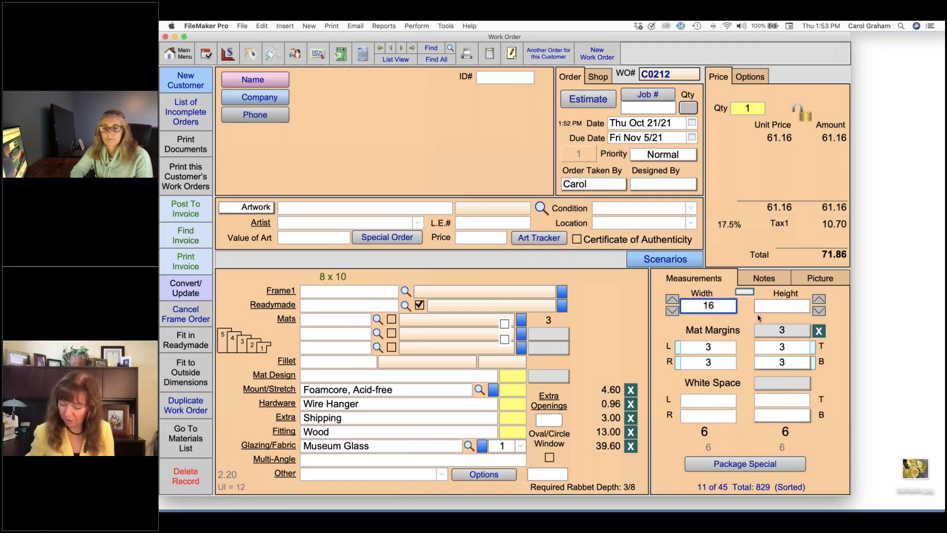
{"action": "key", "text": "Tab"}
{"action": "type", "text": "20"}
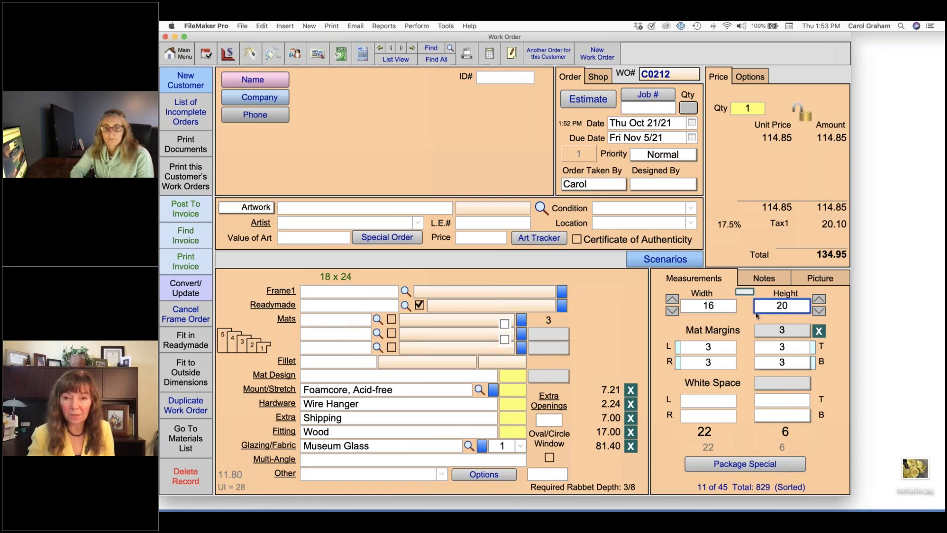
{"action": "left_click", "coordinate": [745, 316]}
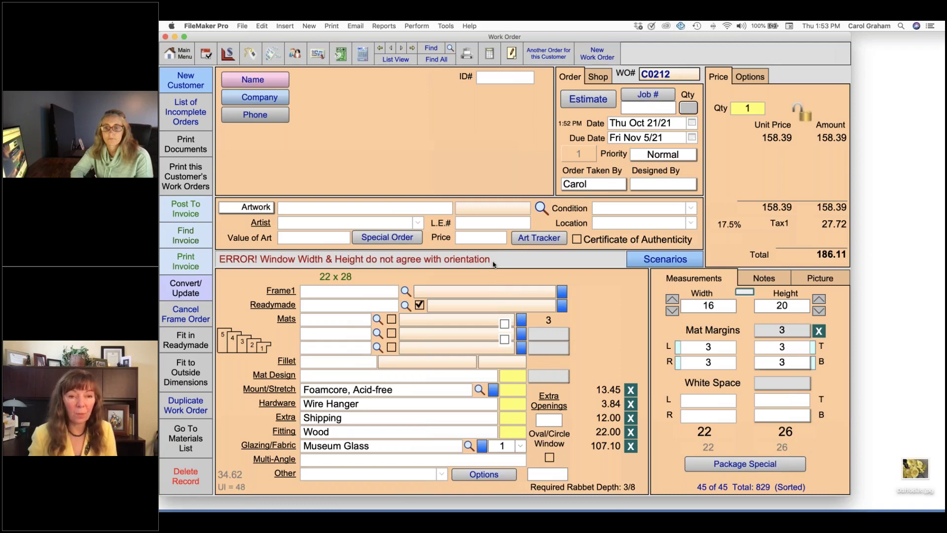
Swap the artwork dimensions to 20 wide by 16 high to fix the orientation error
{"action": "left_click", "coordinate": [747, 296]}
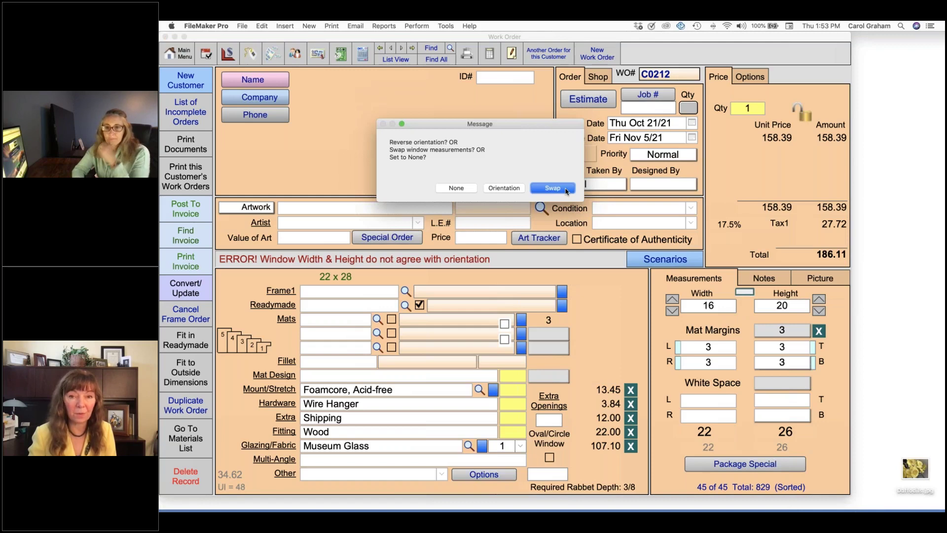
{"action": "left_click", "coordinate": [553, 188]}
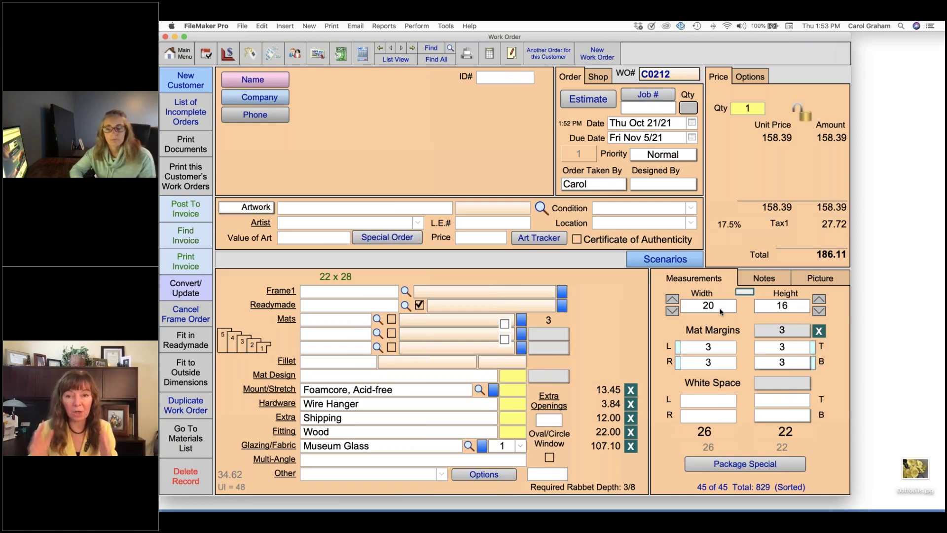
Trim width and height by two sixteenths each, to 19 7/8 by 15 7/8
{"action": "left_click", "coordinate": [672, 312]}
{"action": "left_click", "coordinate": [672, 312]}
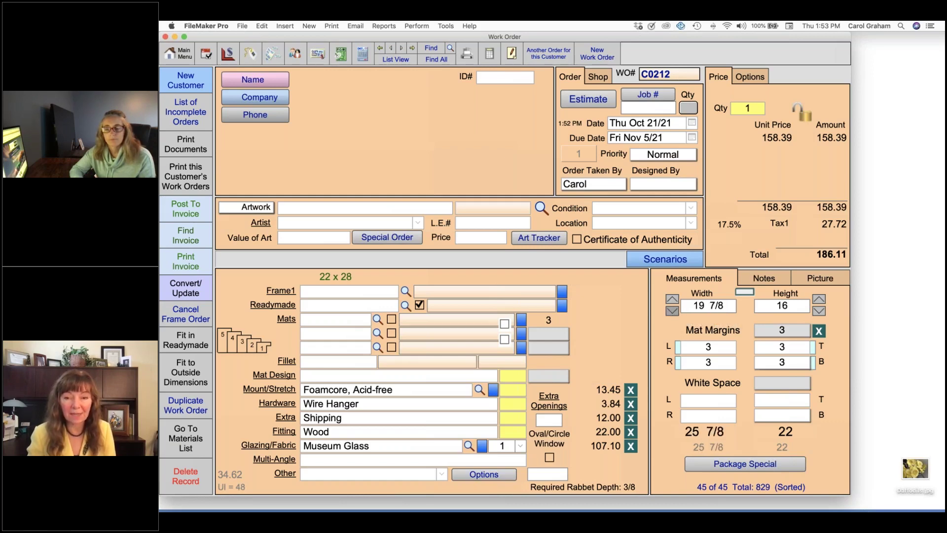
{"action": "left_click", "coordinate": [819, 311]}
{"action": "left_click", "coordinate": [819, 311]}
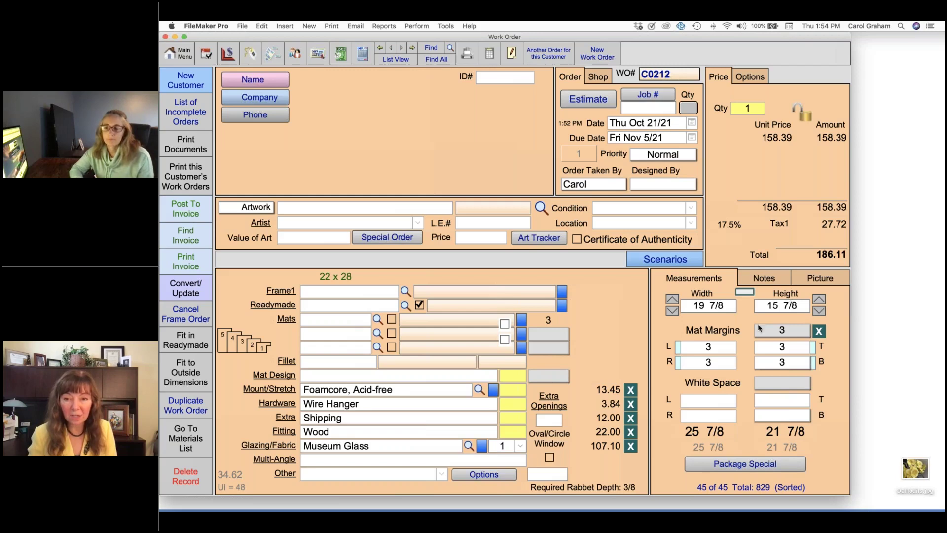
{"action": "left_click", "coordinate": [793, 331]}
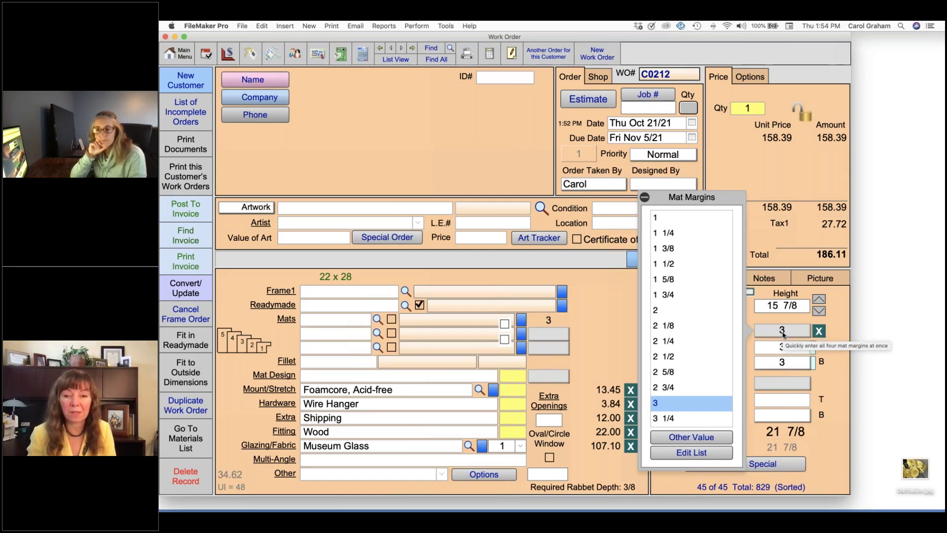
Keep 3 mat margins on all sides and weight the bottom margin to 3 1/16
{"action": "key", "text": "Return"}
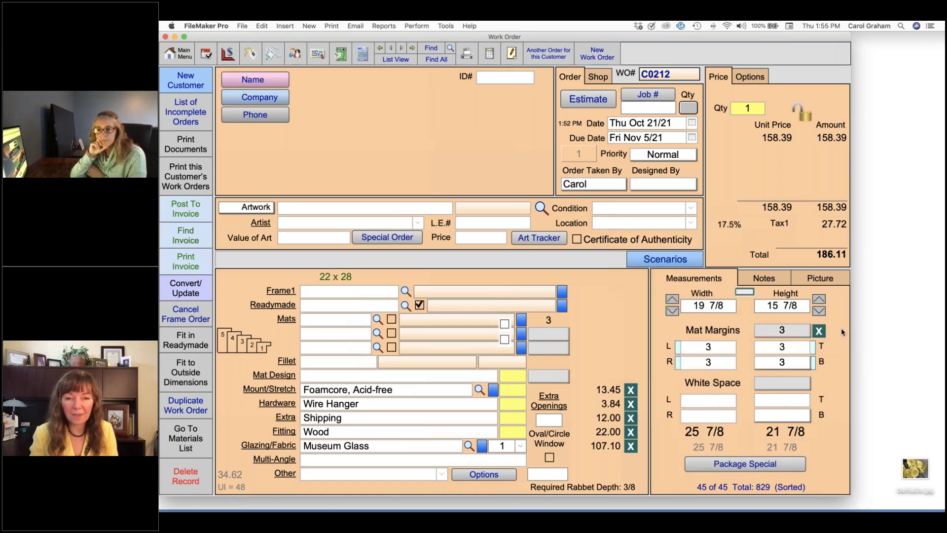
{"action": "left_click", "coordinate": [797, 334]}
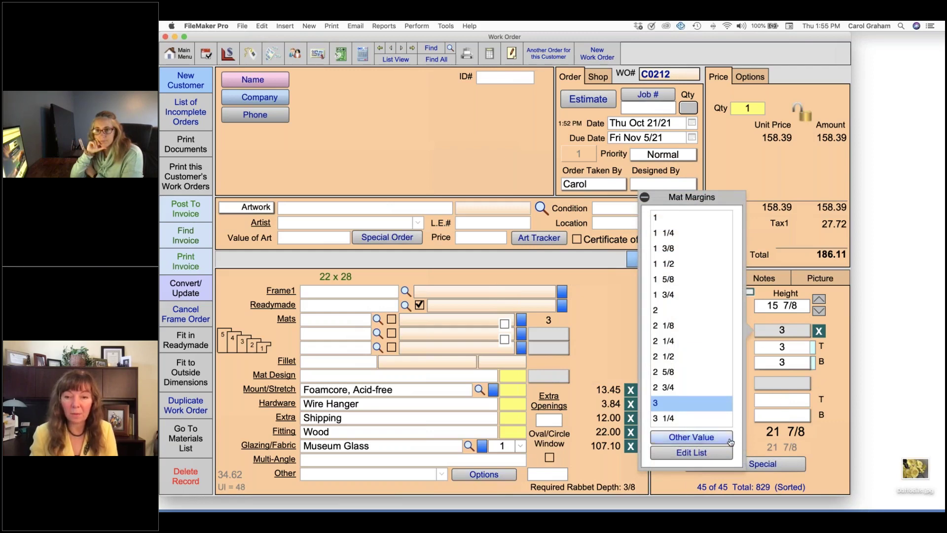
{"action": "left_click", "coordinate": [841, 370]}
{"action": "left_click", "coordinate": [791, 364]}
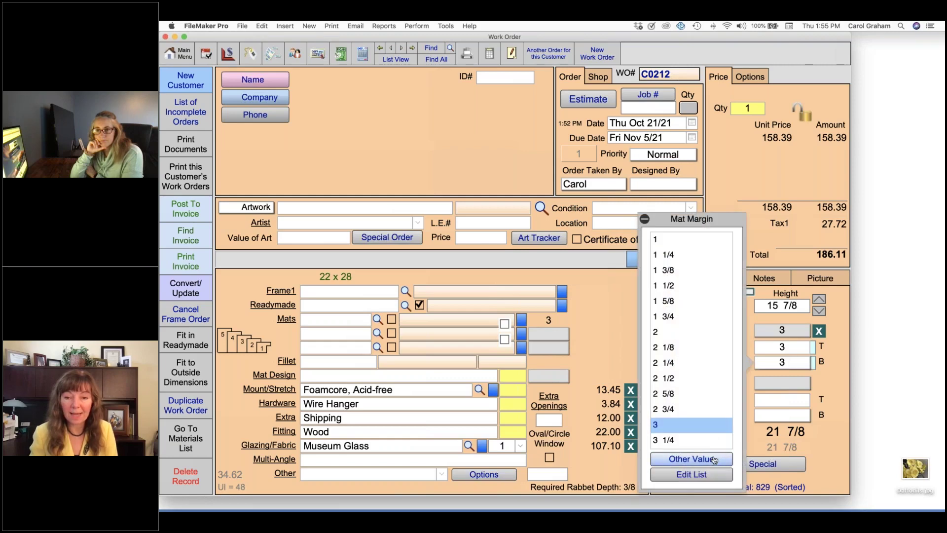
{"action": "left_click", "coordinate": [796, 369]}
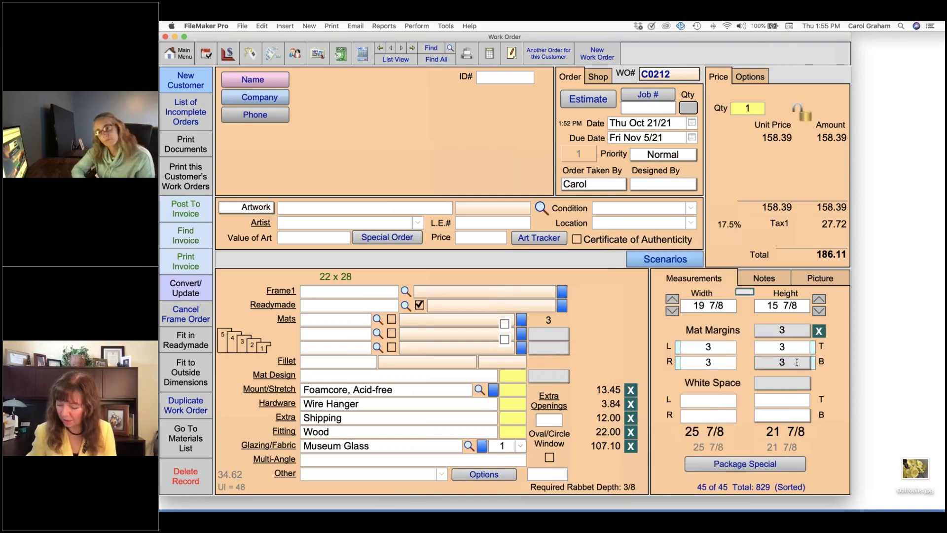
{"action": "type", "text": "1/16"}
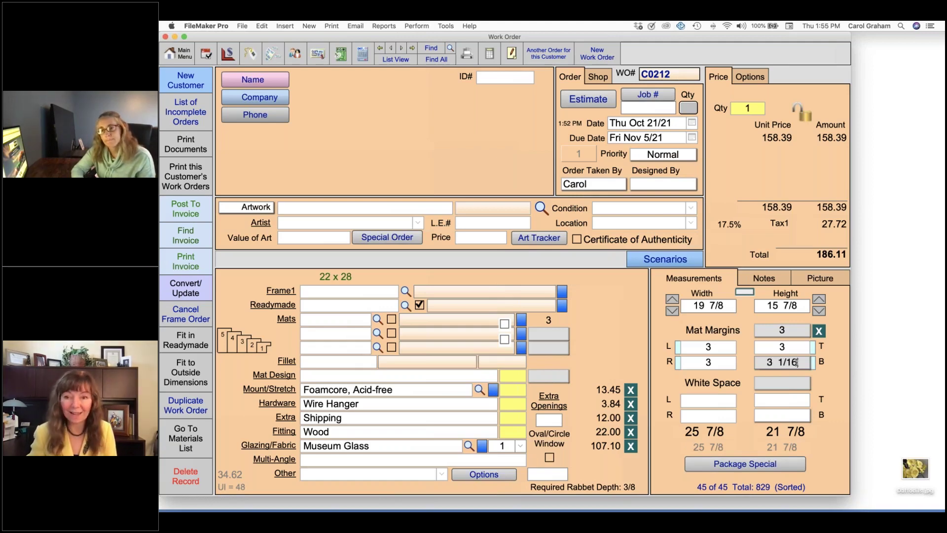
{"action": "left_click", "coordinate": [835, 372]}
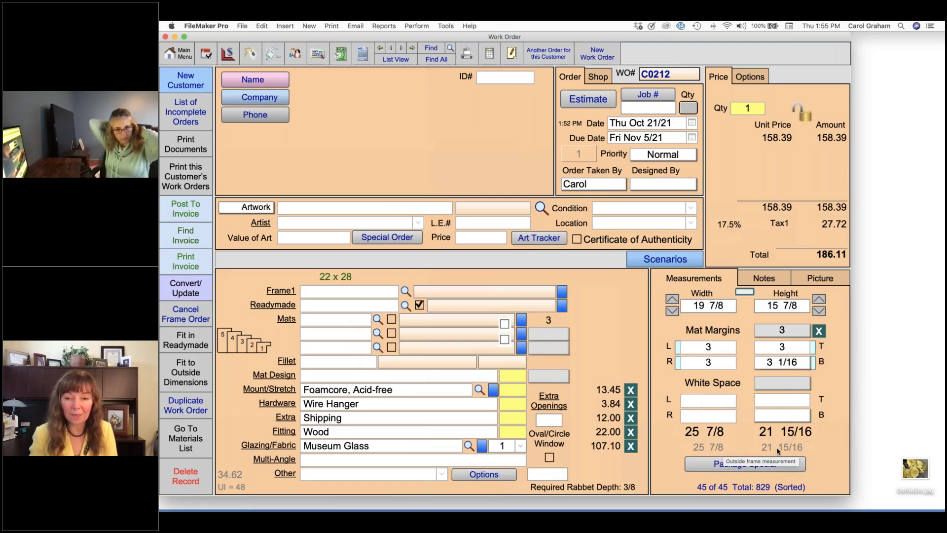
Apply 1/4 white space on all sides with a 5/8 bottom, totalling 201.47
{"action": "left_click", "coordinate": [791, 384]}
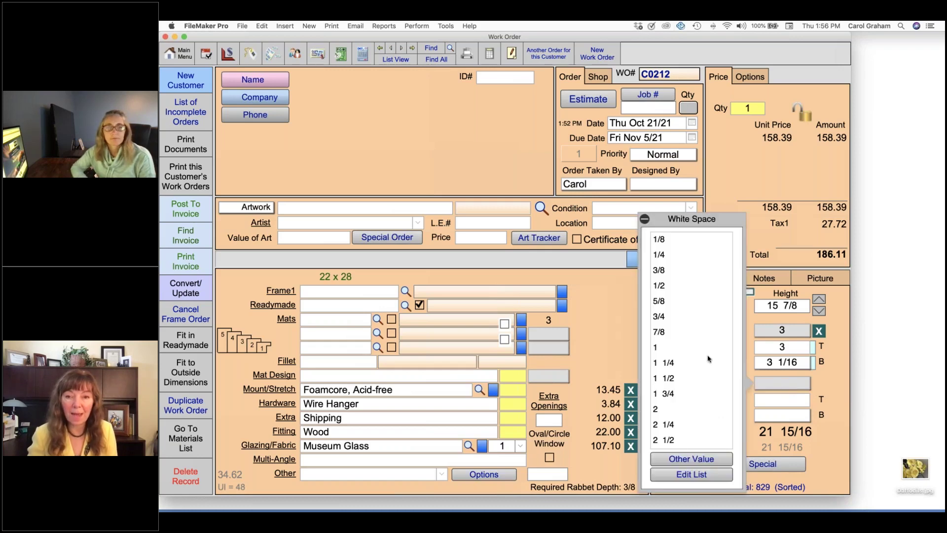
{"action": "left_click", "coordinate": [666, 256]}
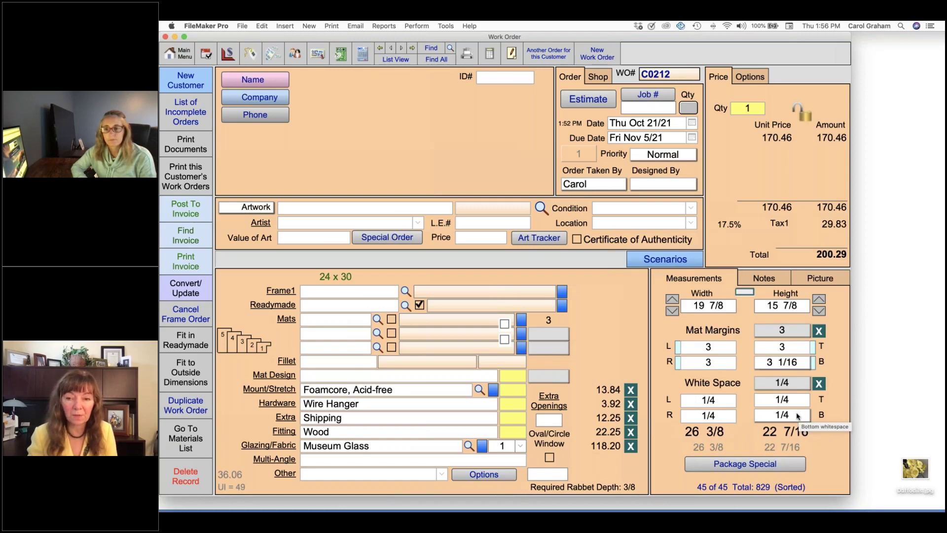
{"action": "left_click", "coordinate": [796, 416]}
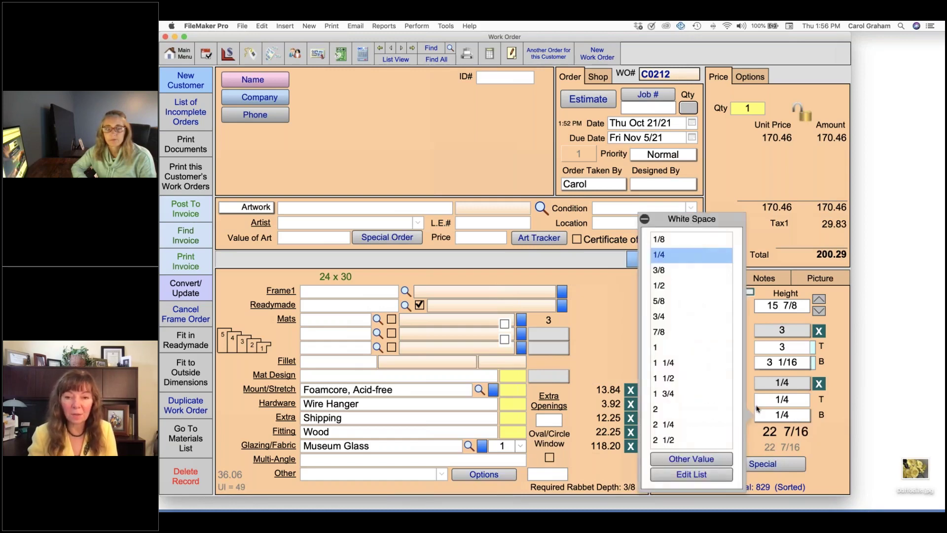
{"action": "left_click", "coordinate": [661, 301]}
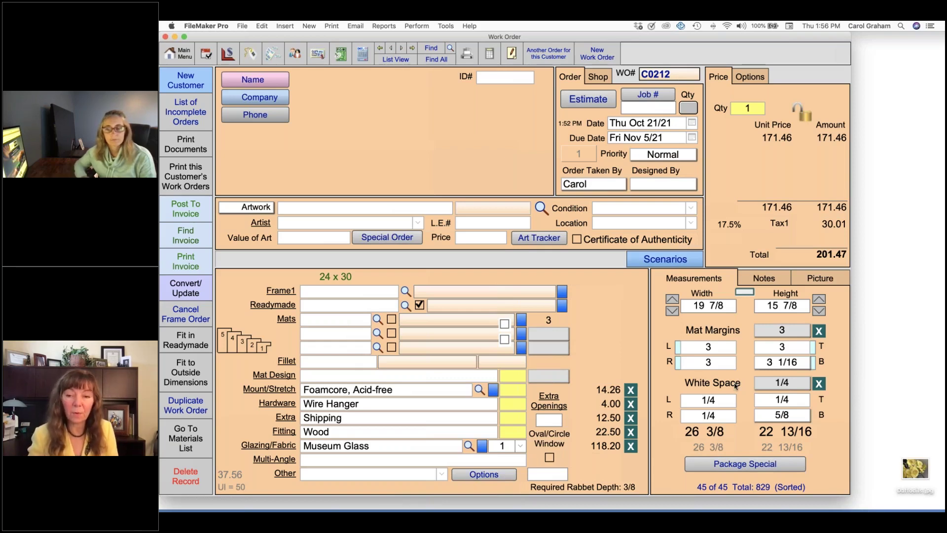
{"action": "mouse_move", "coordinate": [735, 386]}
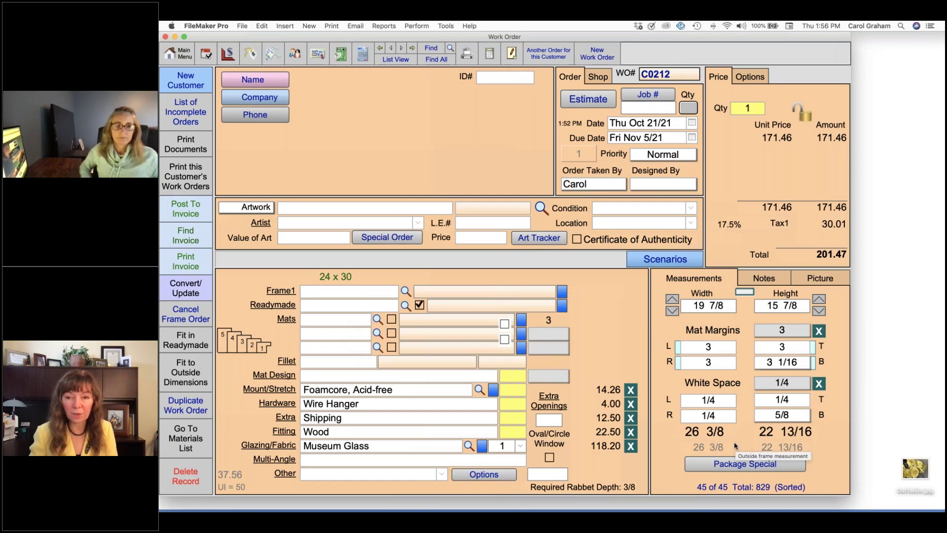
Enter frame moulding 139-21.CH (espresso, 96.11) as Frame1, raising the total to 314.39
{"action": "left_click", "coordinate": [335, 293]}
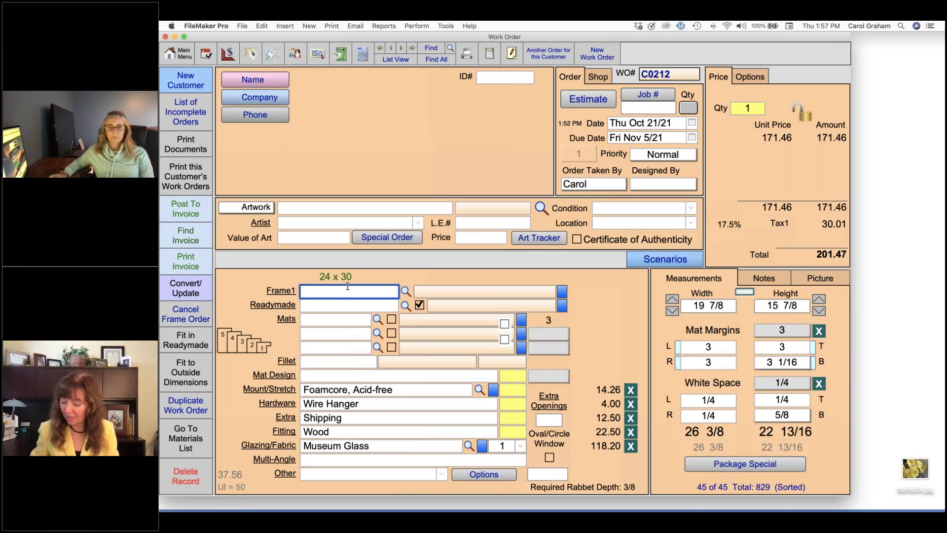
{"action": "type", "text": "139-21"}
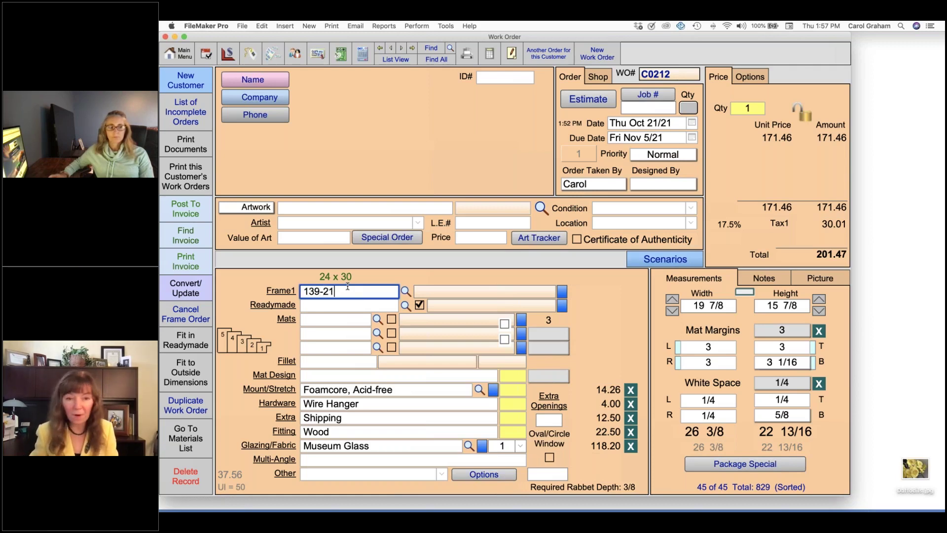
{"action": "type", "text": ".CH"}
{"action": "key", "text": "Return"}
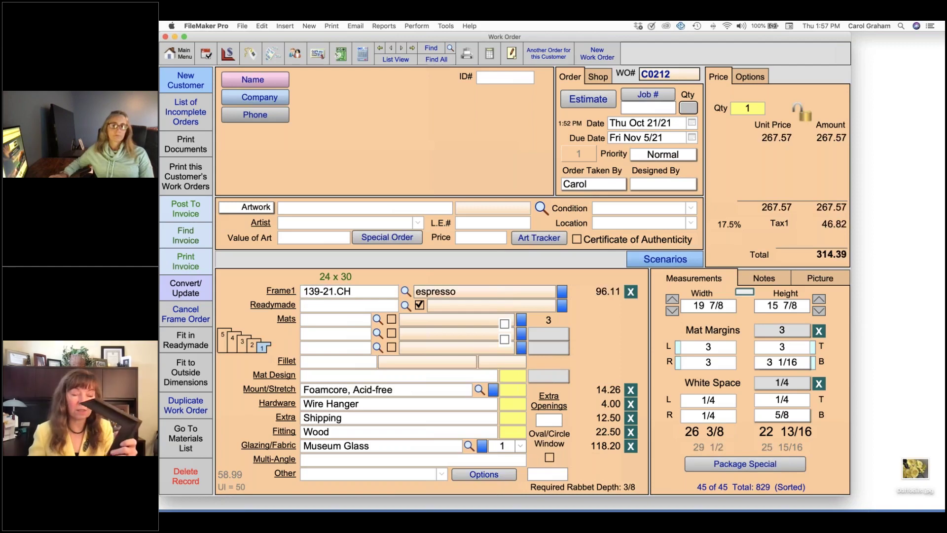